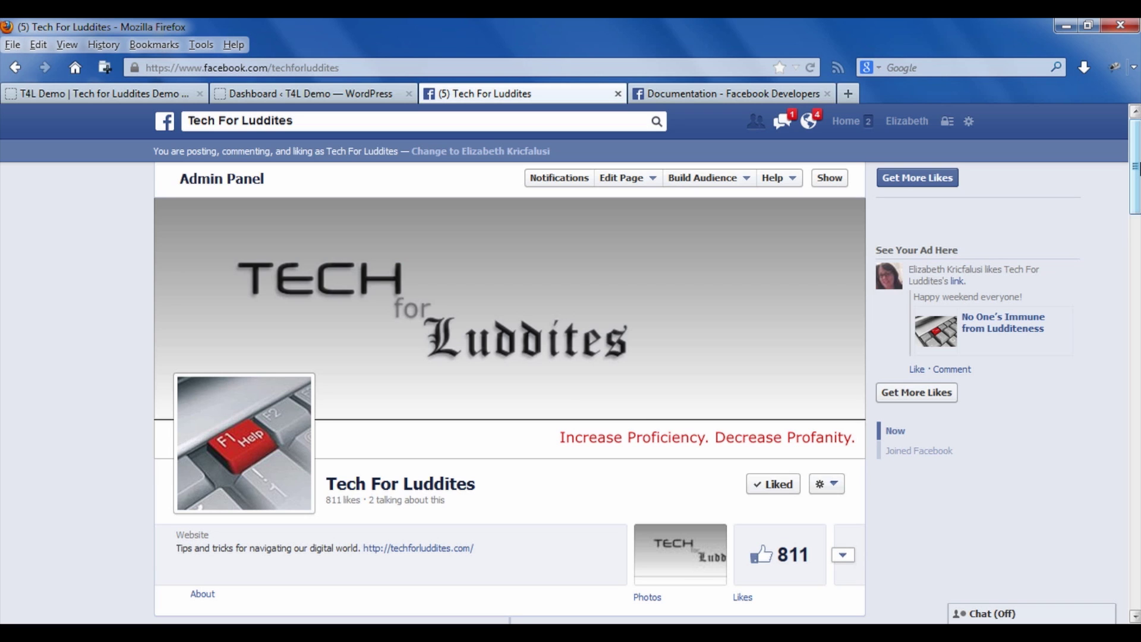
Step: Go to the Social Plugins Like Box page in the Facebook Developers documentation and scroll to its settings form
mouse_move(1134, 166)
mouse_down()
mouse_move(1132, 450)
mouse_move(1134, 185)
mouse_up()
click(711, 94)
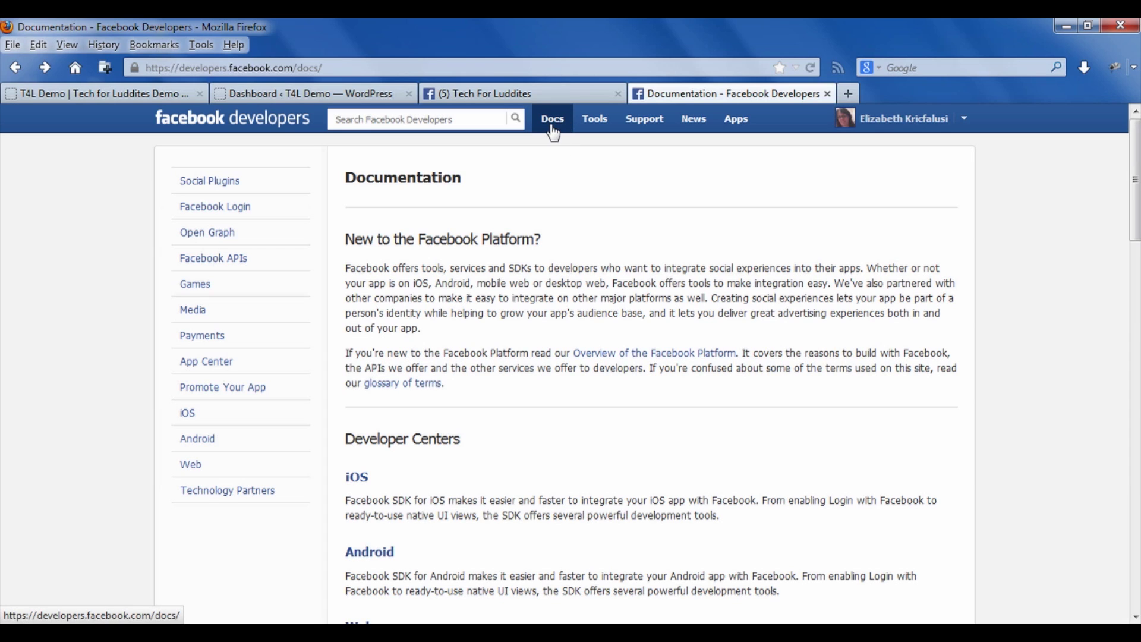
click(242, 189)
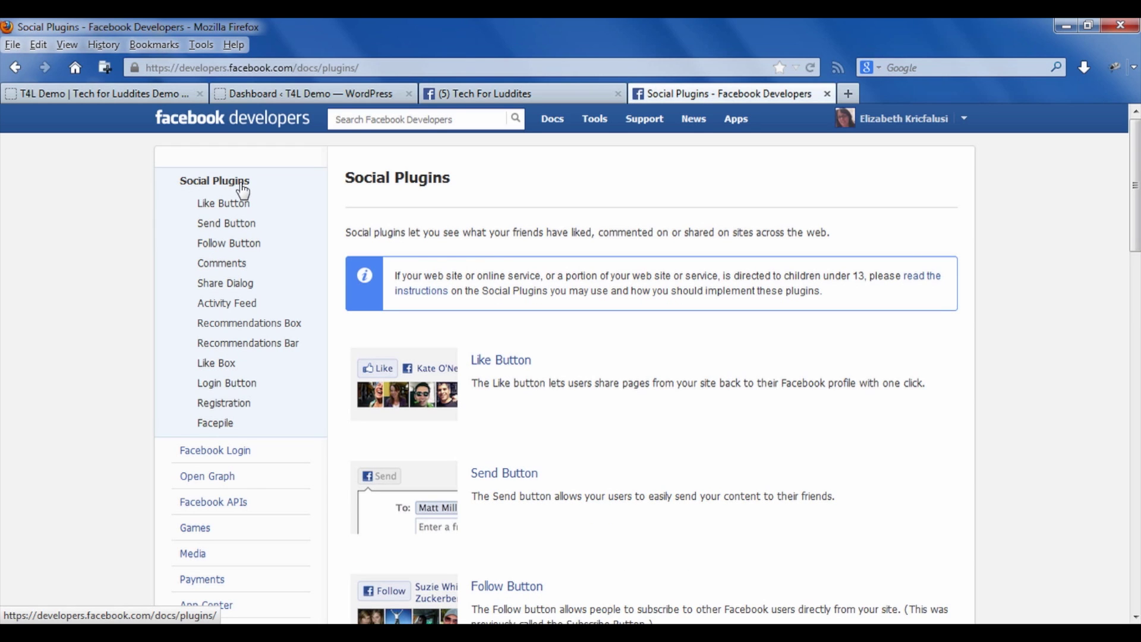
click(234, 373)
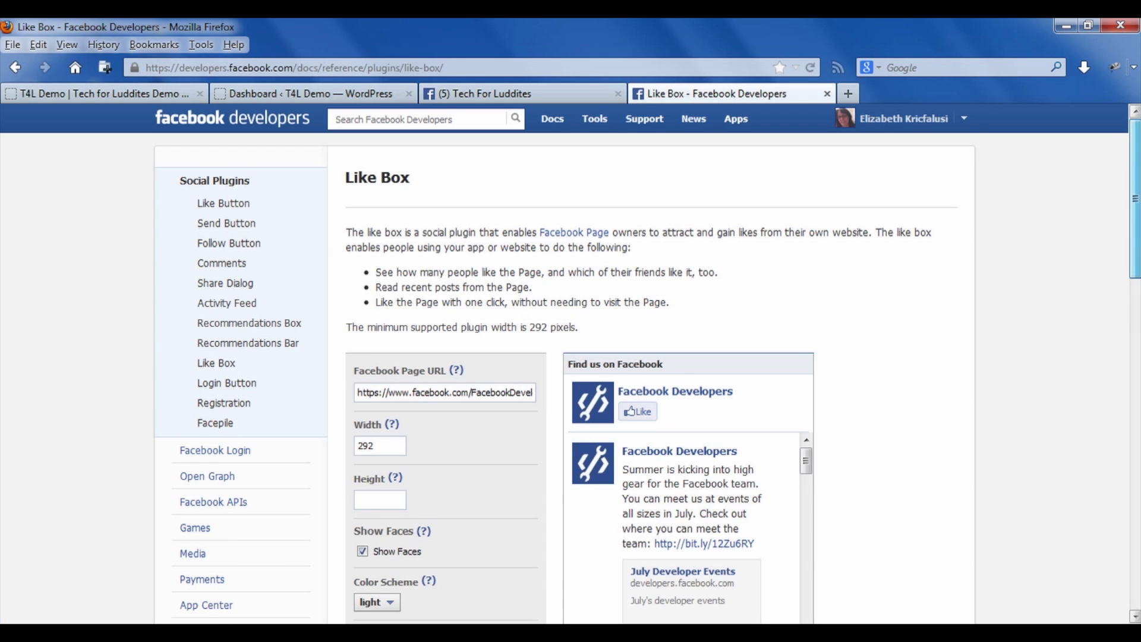
scroll(233, 373, down, 3)
scroll(648, 371, down, 2)
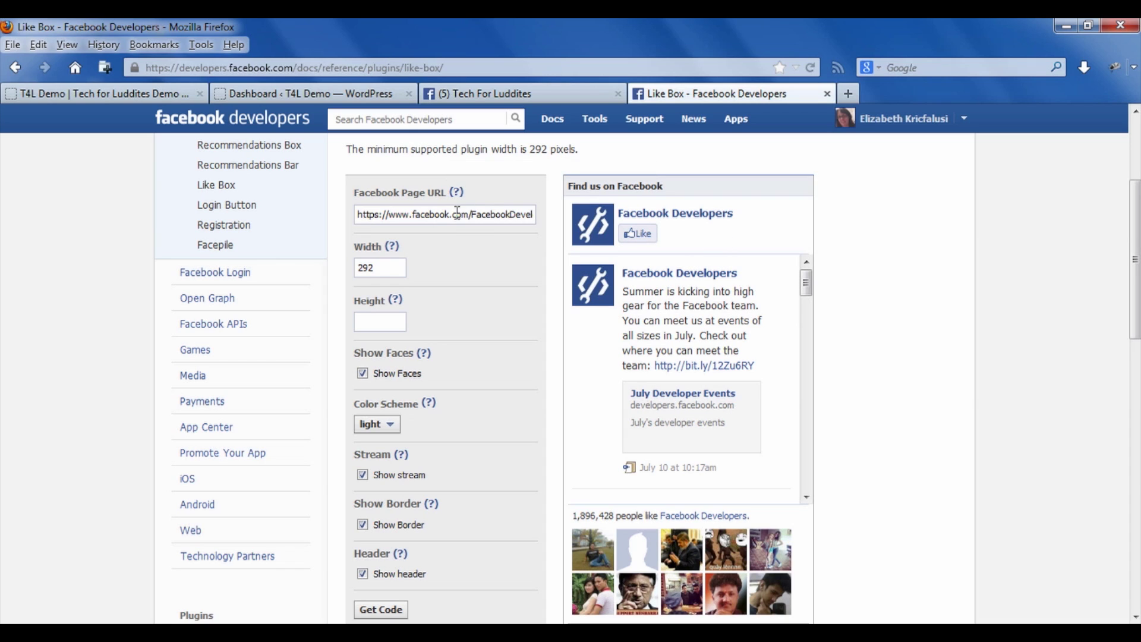
Step: Replace FacebookDevelopers with TechForLuddites in the page URL and change the width from 292 to 250
double_click(487, 221)
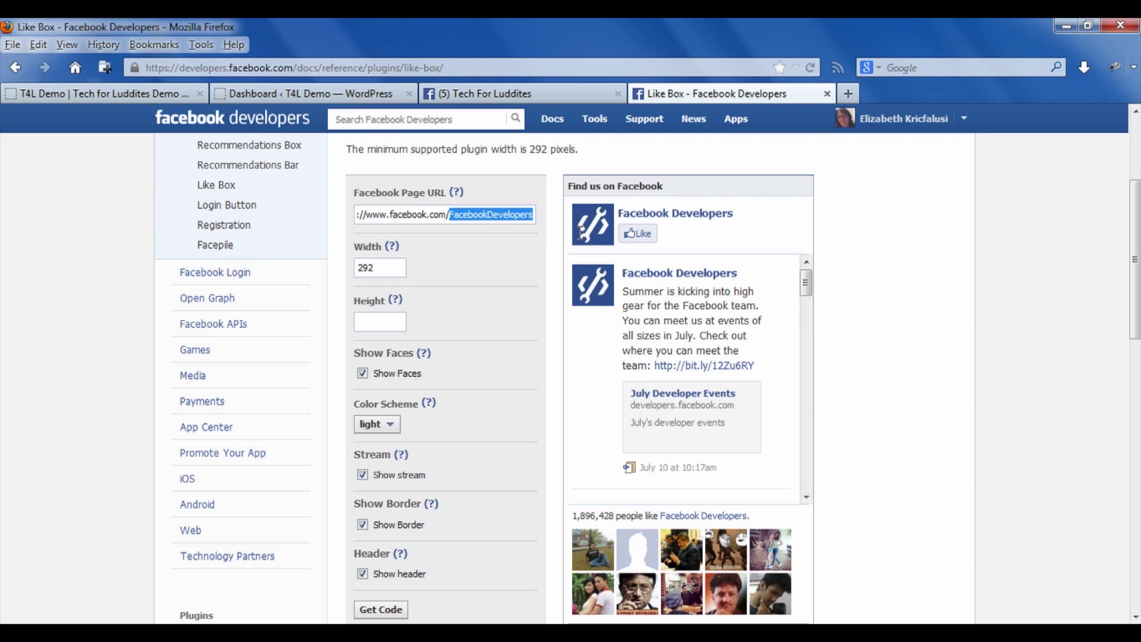
text(TechF)
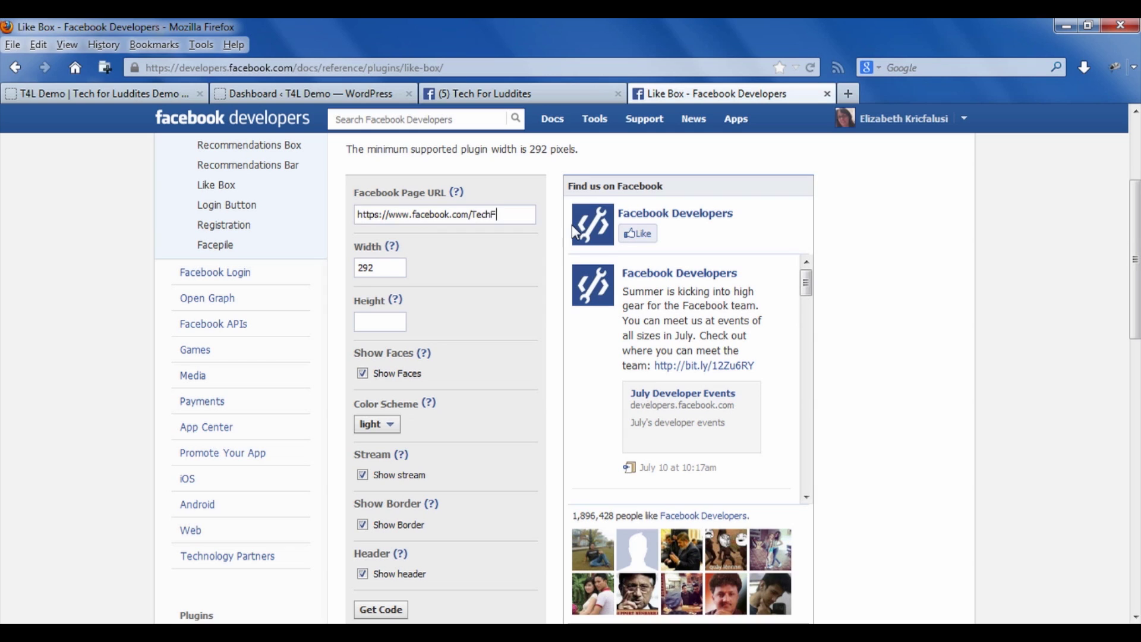
text(orLuddites)
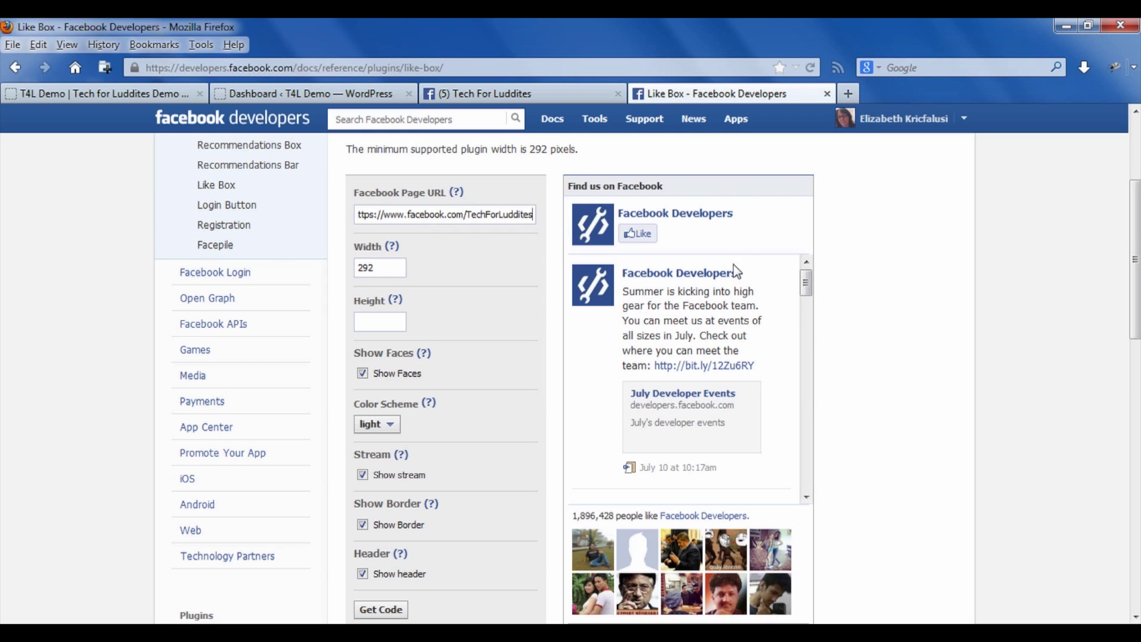
double_click(392, 271)
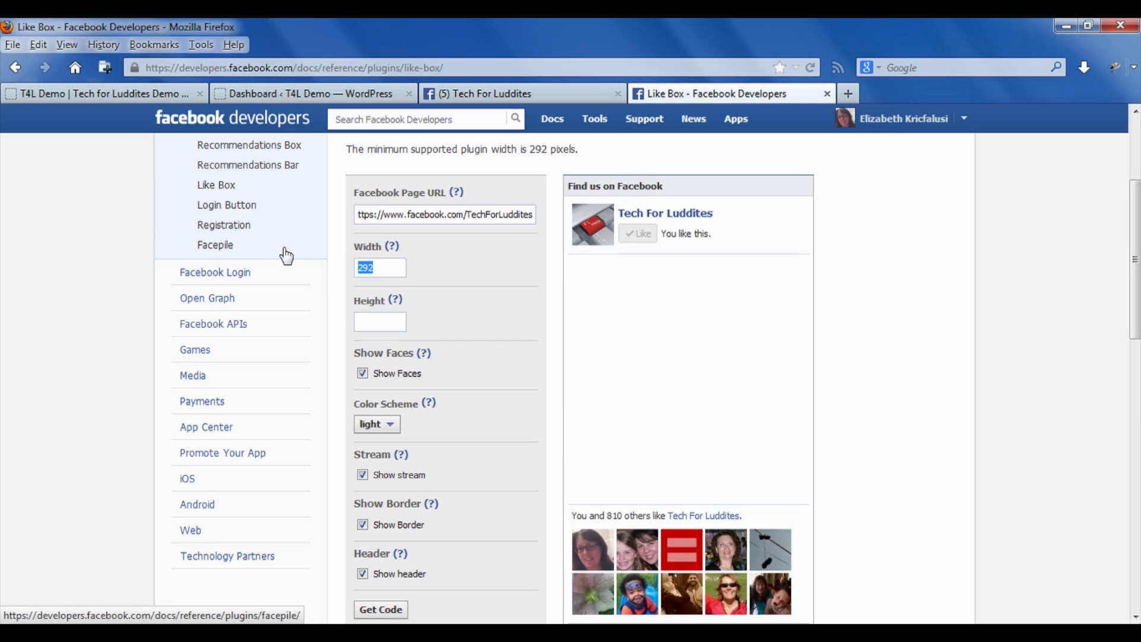
text(250)
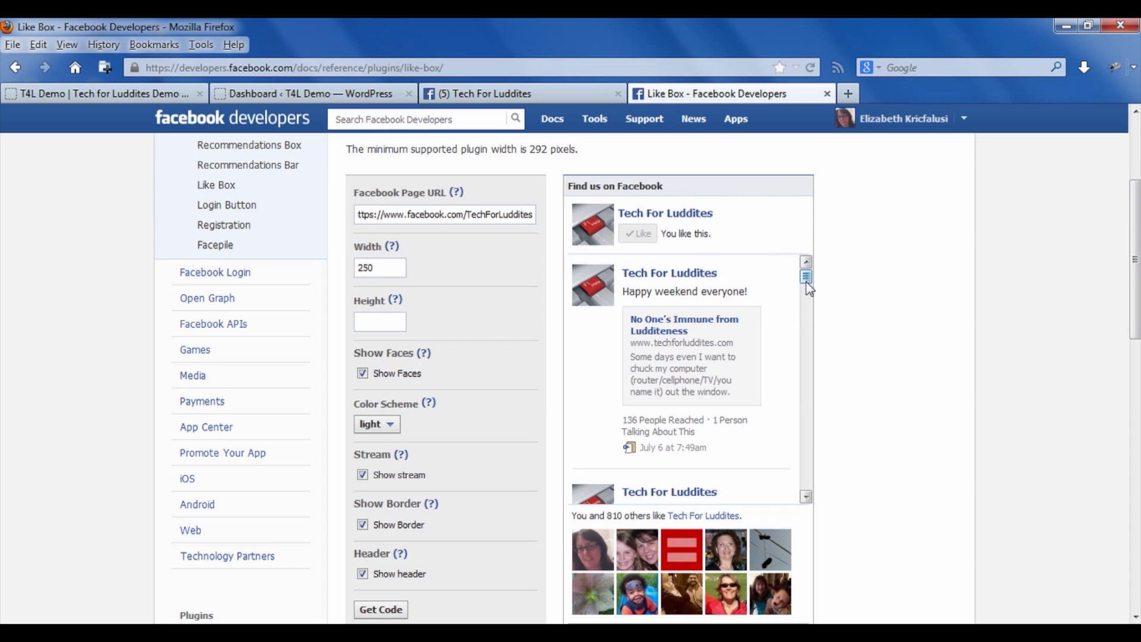
drag(808, 286, 810, 211)
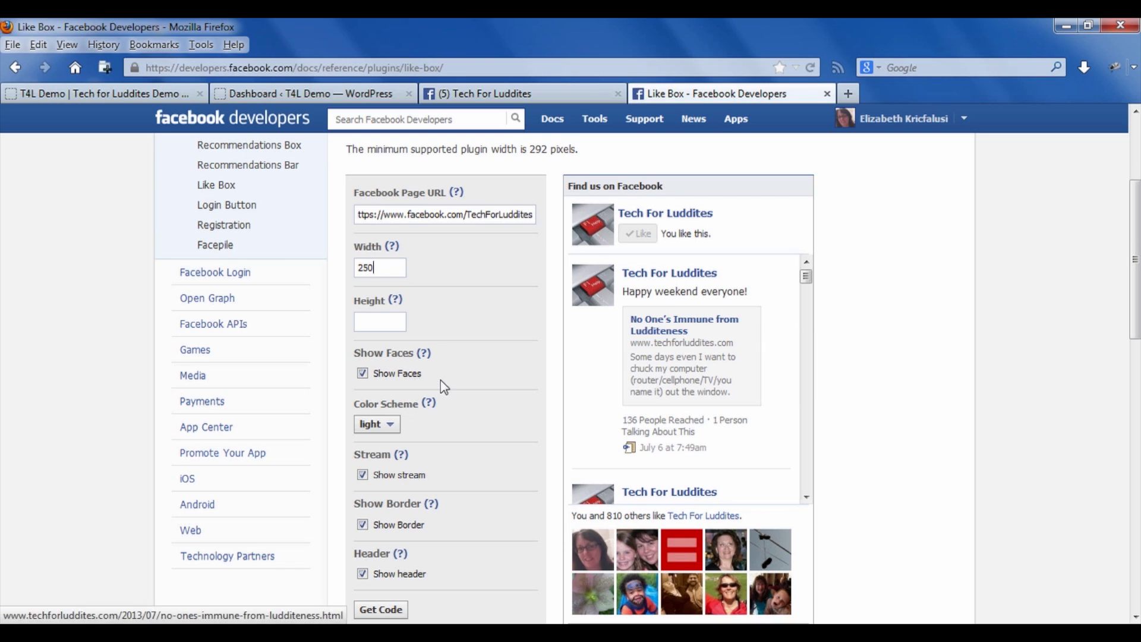
Step: Toggle Show Faces off and on and keep the light colour scheme so the 250px preview refreshes
click(363, 375)
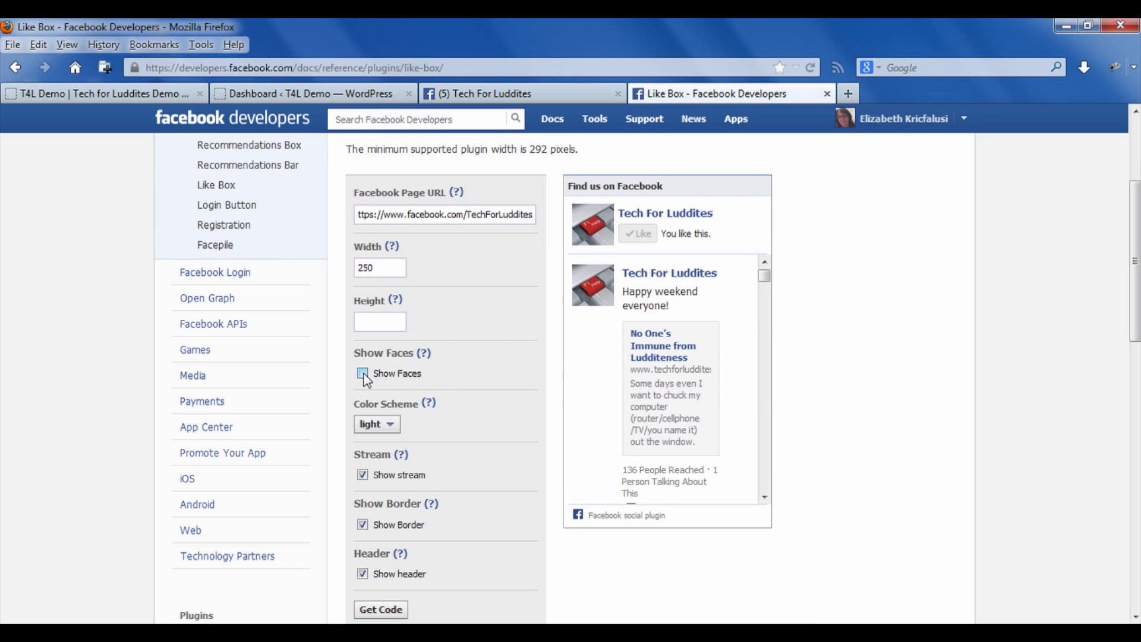
click(365, 375)
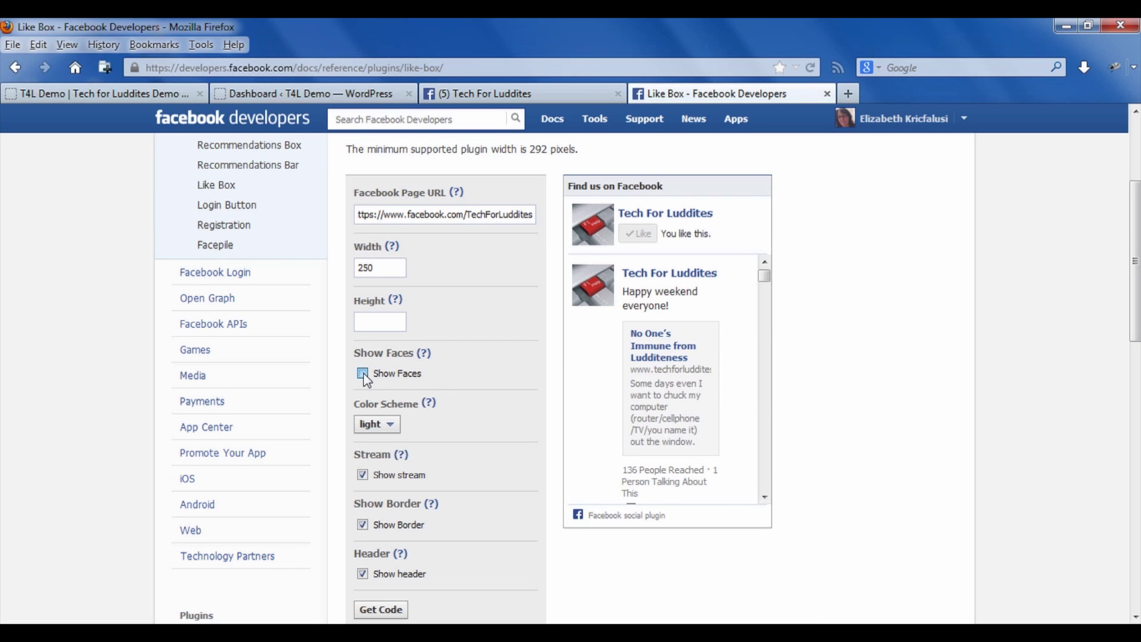
click(390, 423)
click(391, 424)
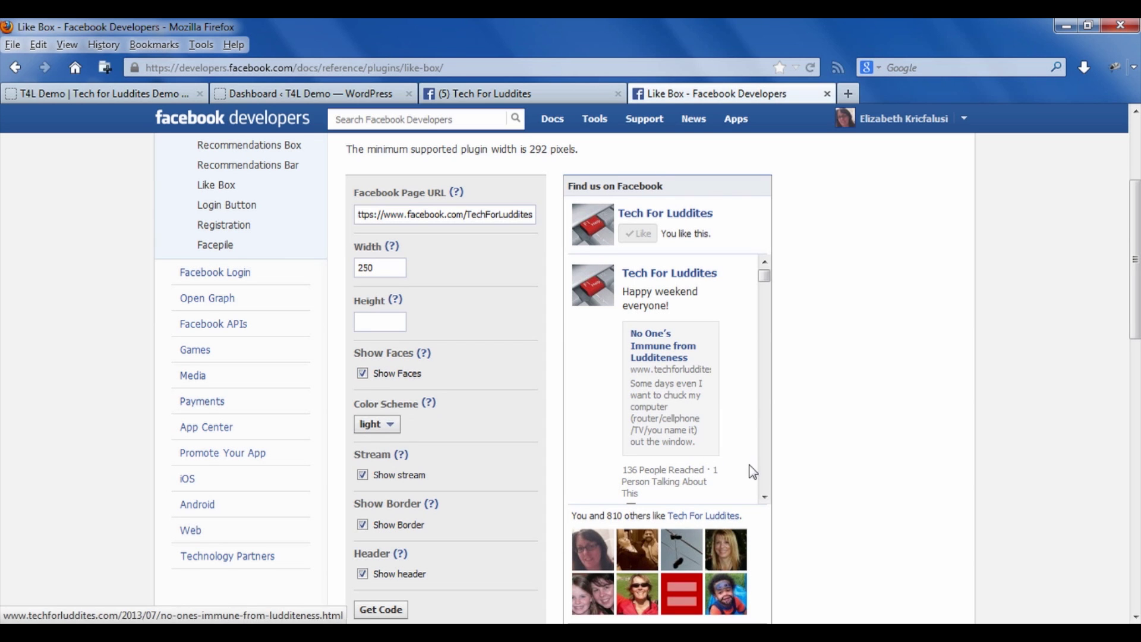
scroll(392, 344, down, 2)
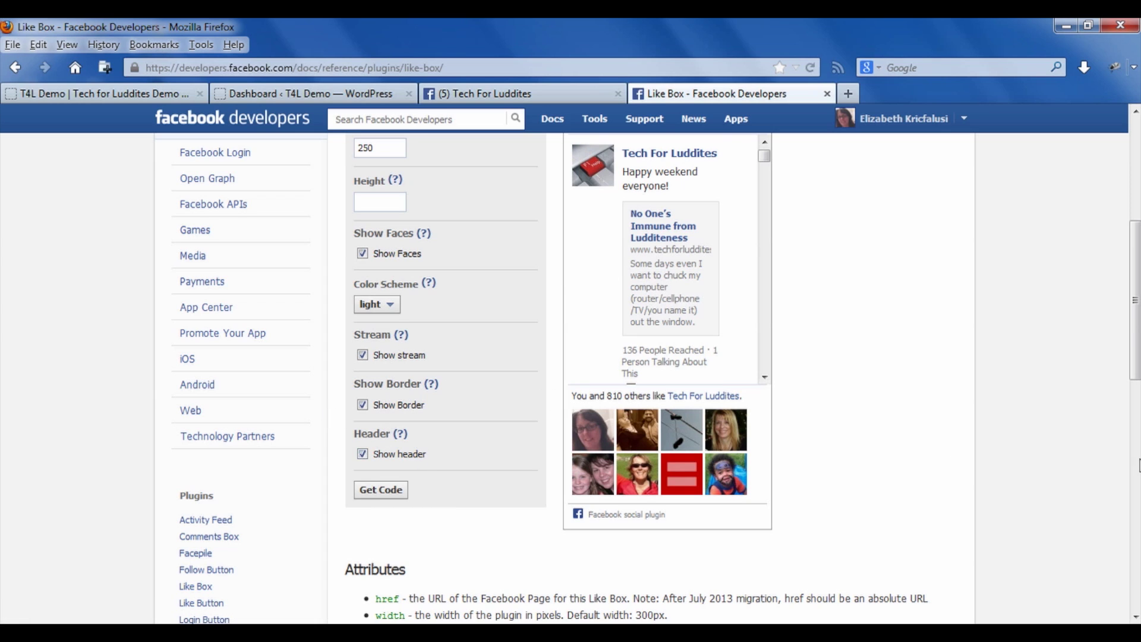
scroll(1114, 283, up, 7)
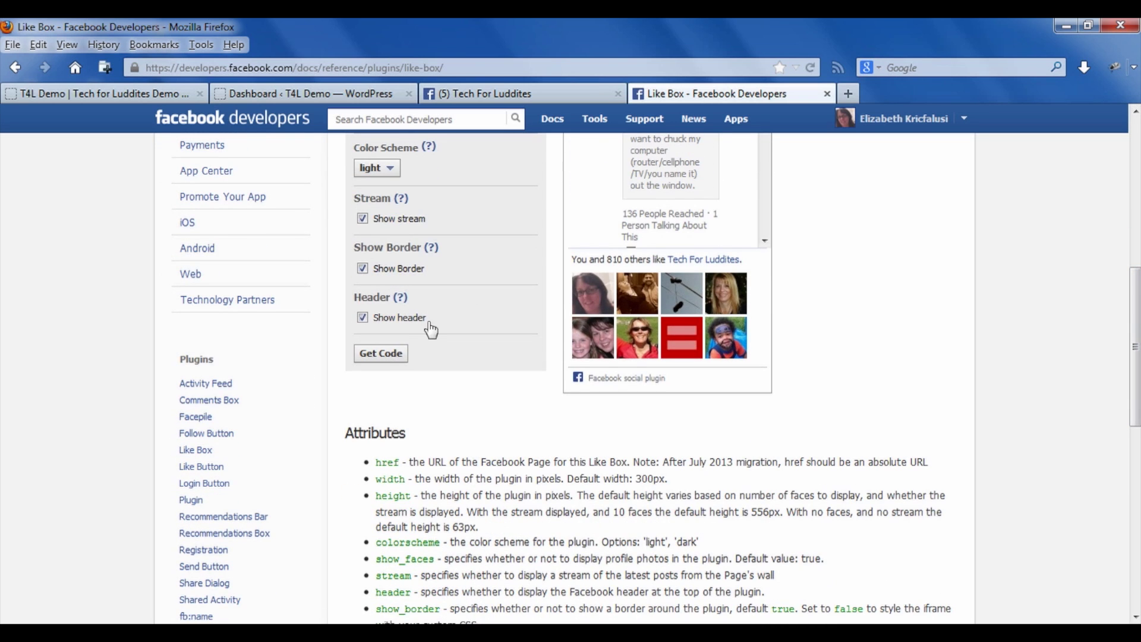
Step: Generate the Like Box IFRAME embed code, select all of it, and switch to the WordPress Dashboard
click(393, 354)
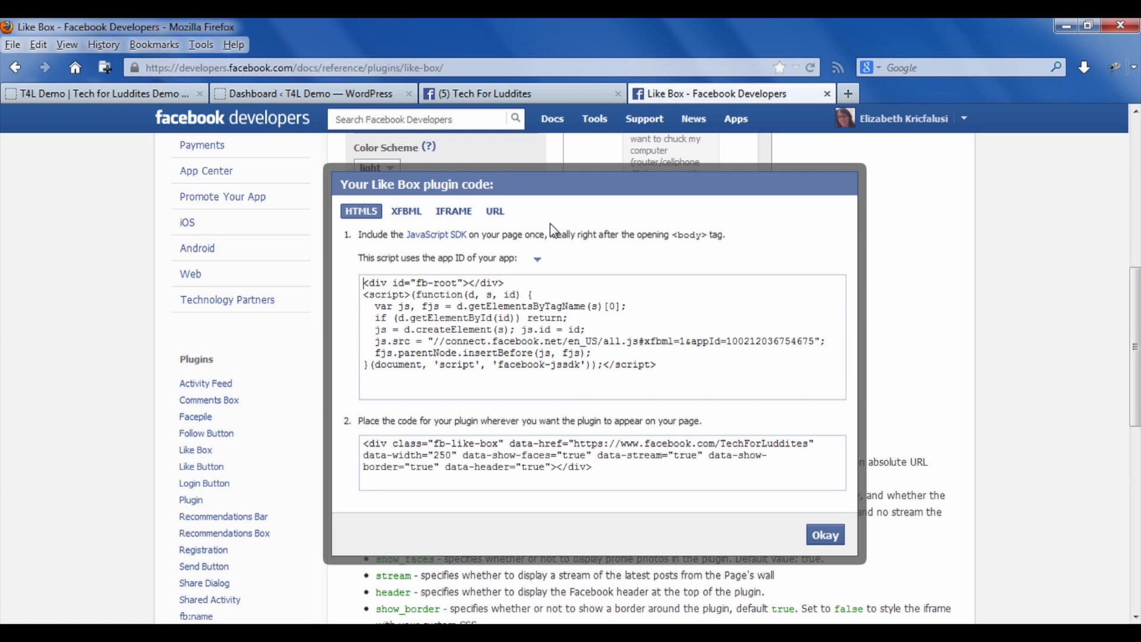
click(455, 212)
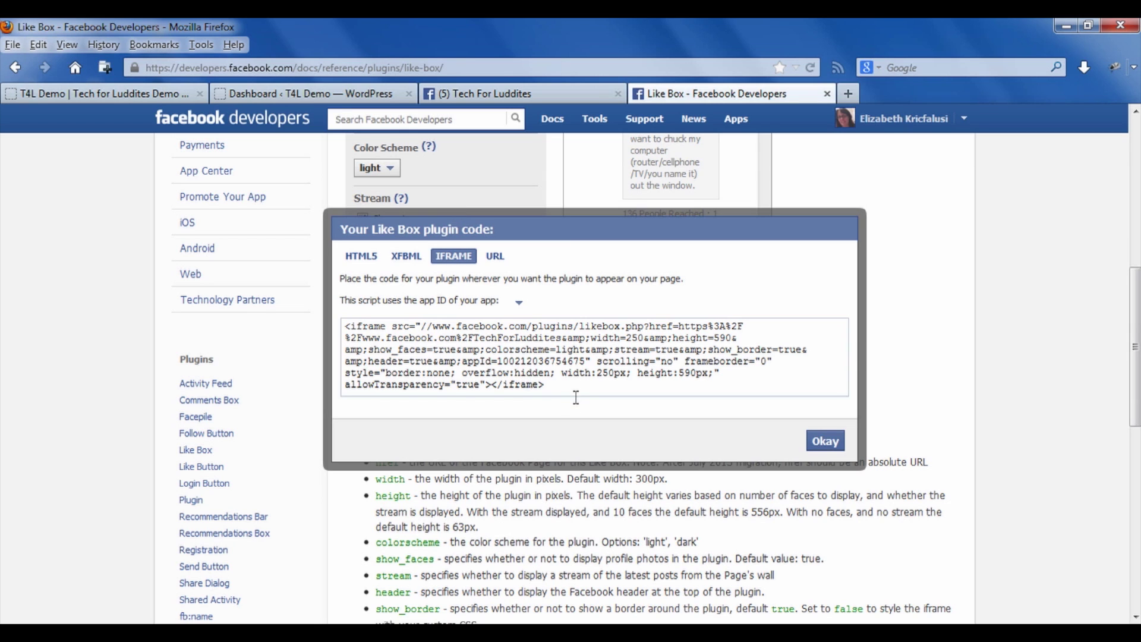
drag(576, 389, 376, 311)
click(376, 311)
drag(566, 385, 259, 267)
key(ctrl+c)
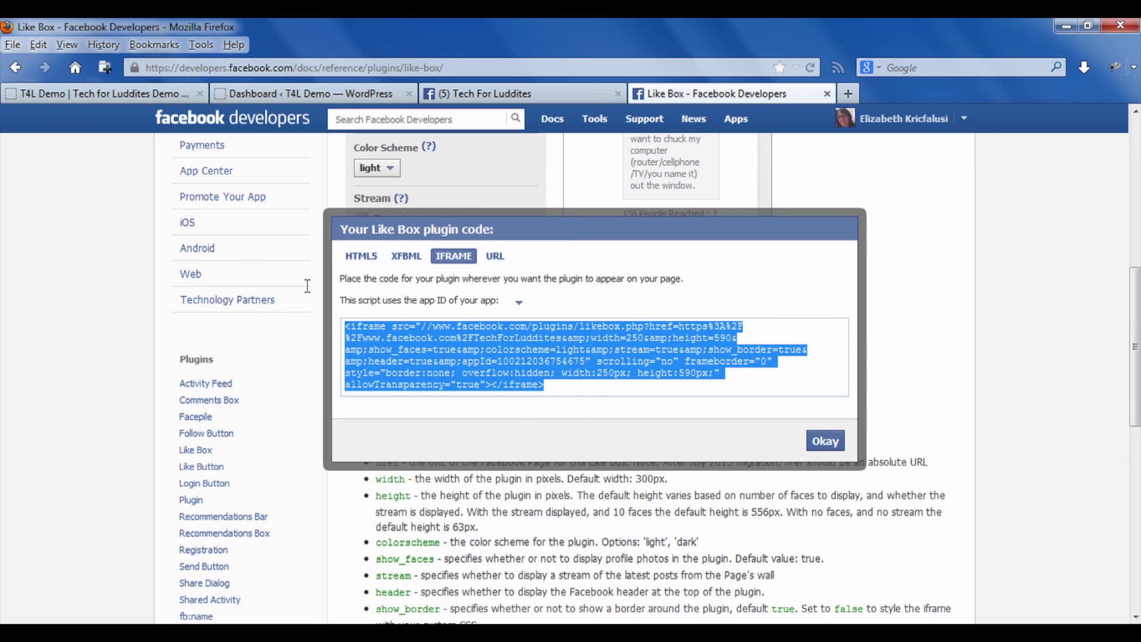
click(265, 98)
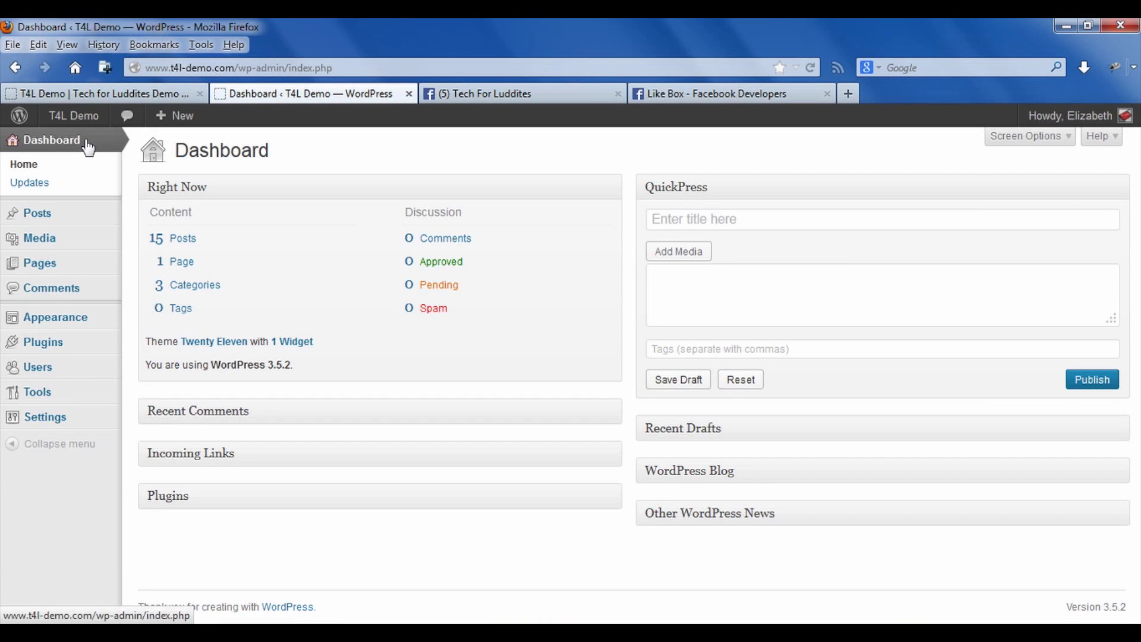
Step: Open the Widgets page, then view the T4L Demo homepage and scroll down its sidebar
mouse_move(69, 321)
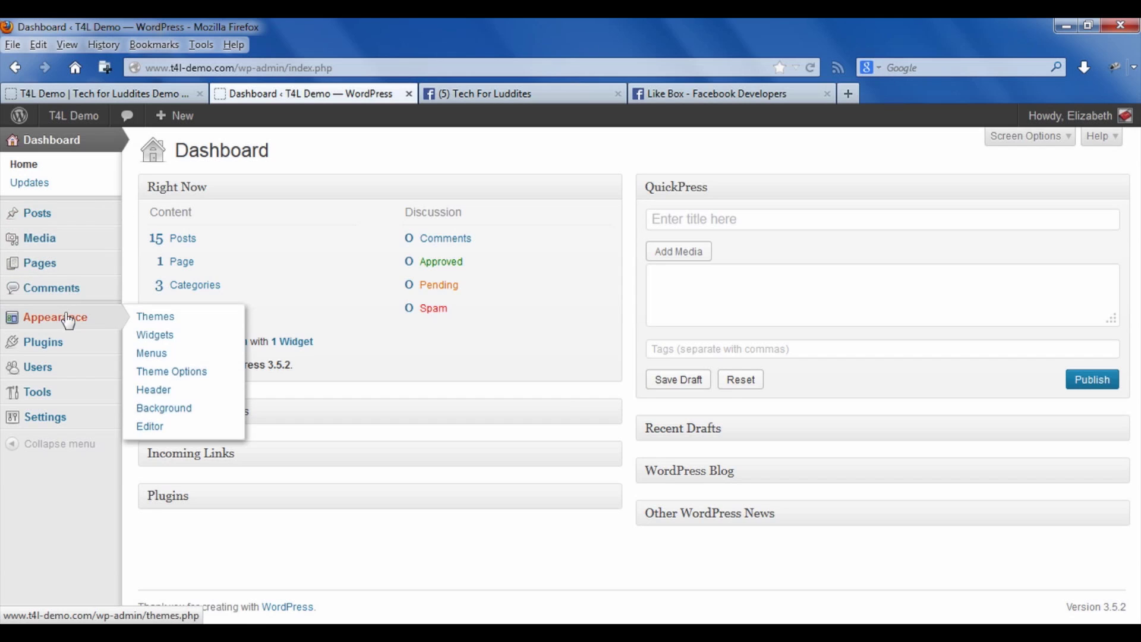
click(196, 340)
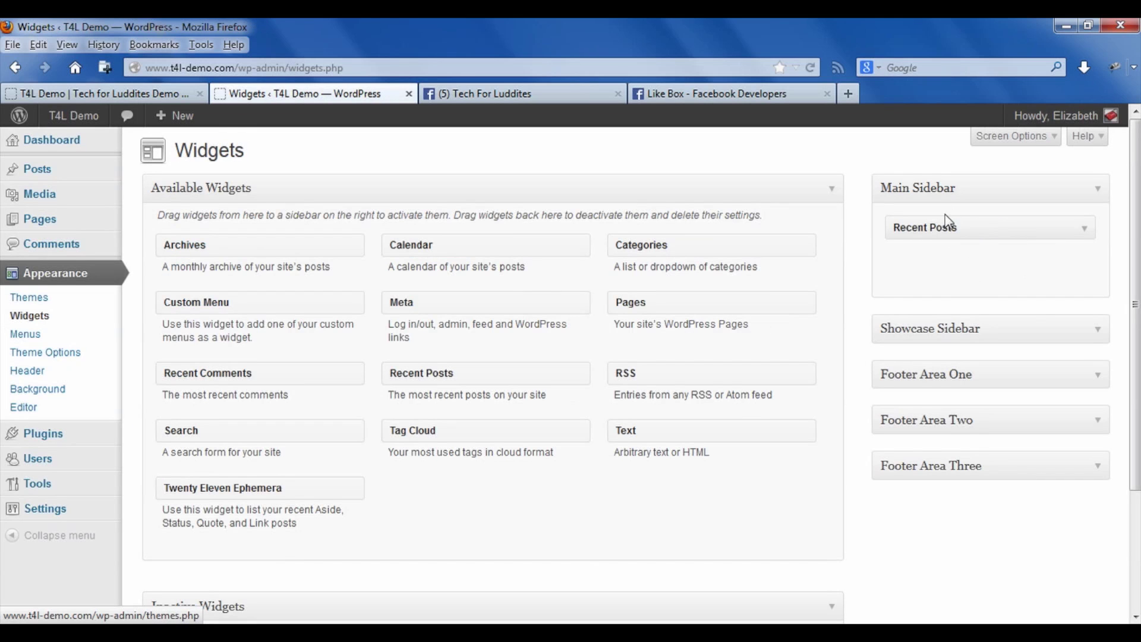
click(49, 90)
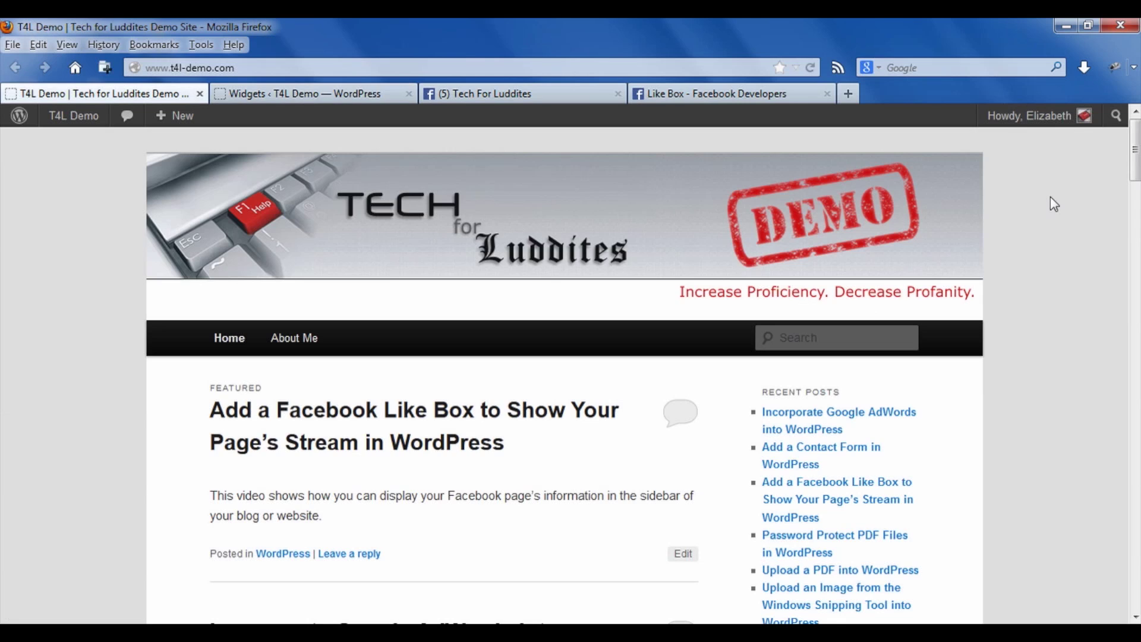
scroll(921, 338, down, 8)
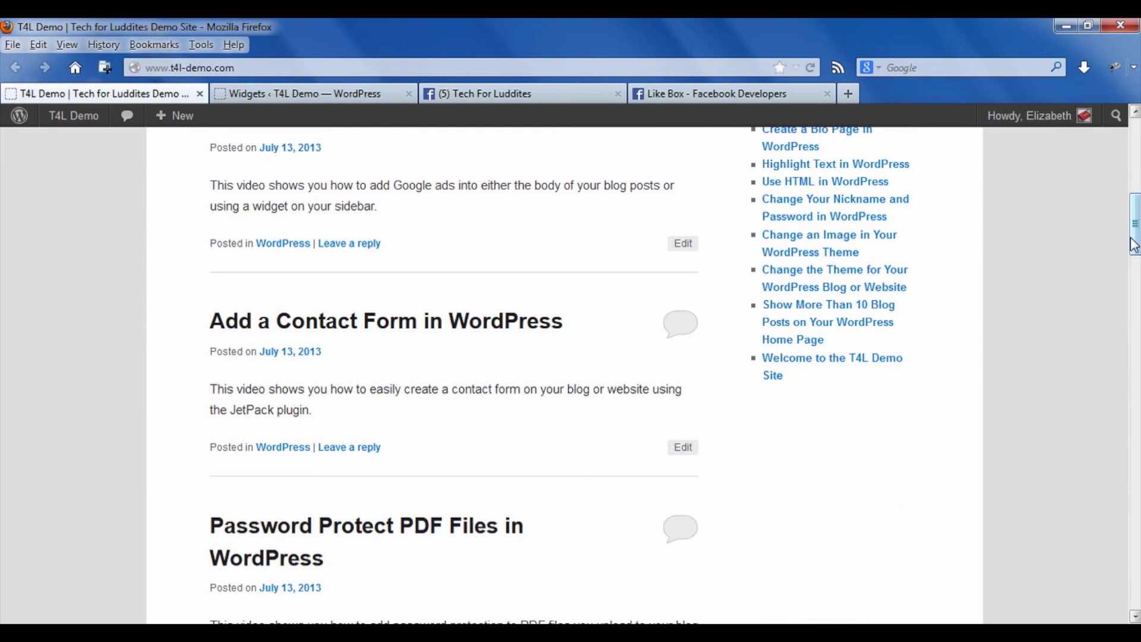
Step: Back on the Widgets page, drag a Text widget into the Main Sidebar
click(1133, 67)
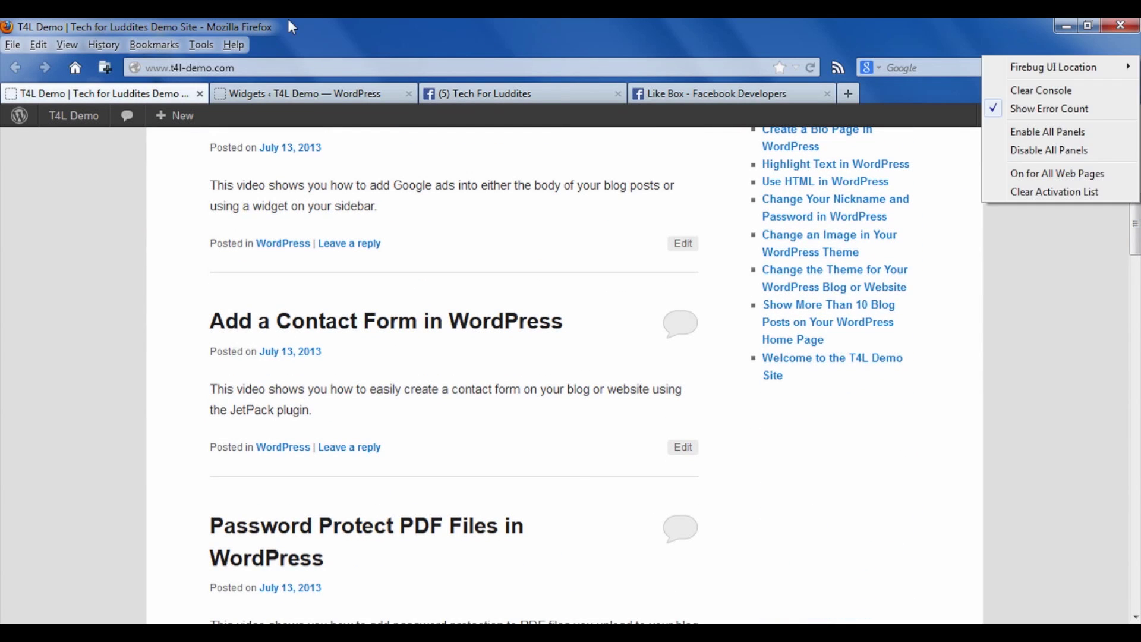
click(303, 95)
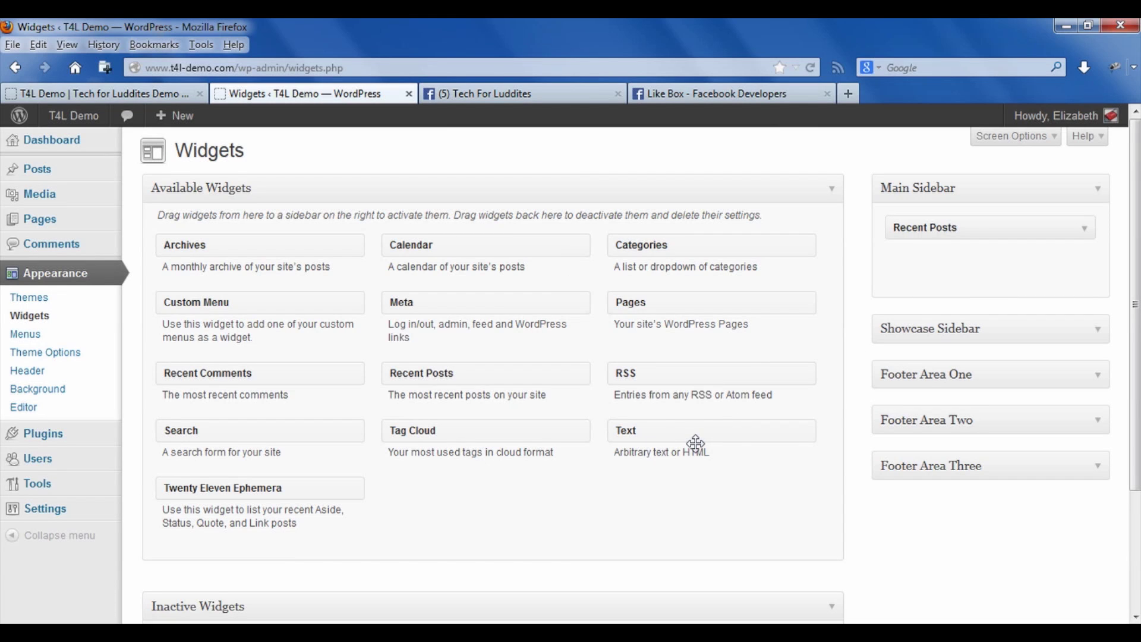
drag(695, 443, 982, 280)
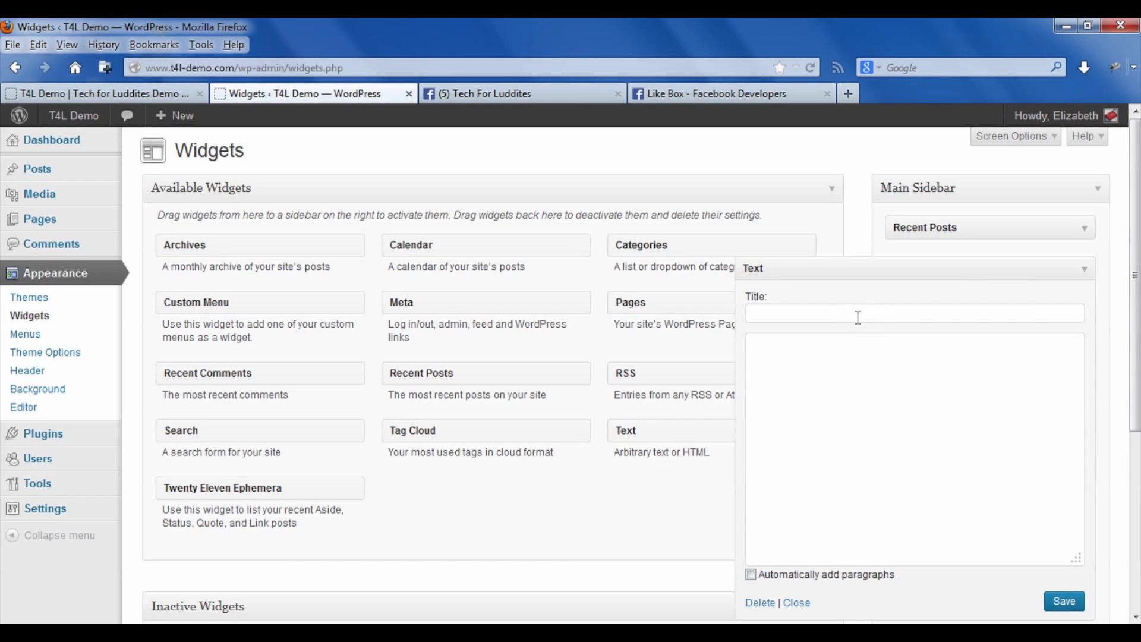
Step: Paste the Facebook Like Box iframe code into the Text widget's content and save it
click(839, 390)
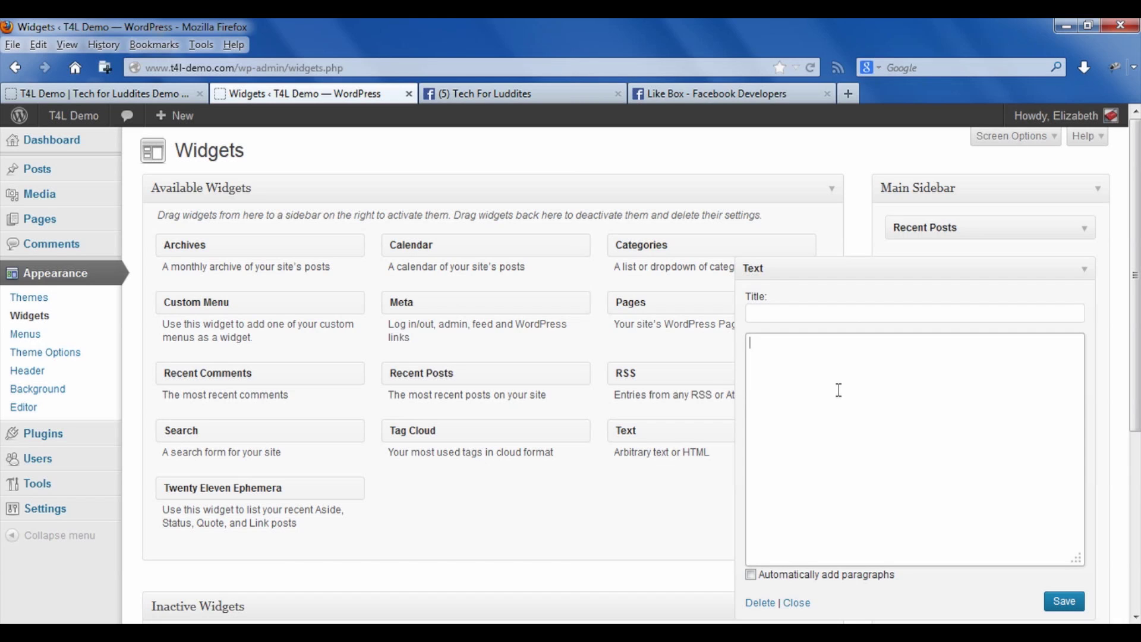
key(ctrl+v)
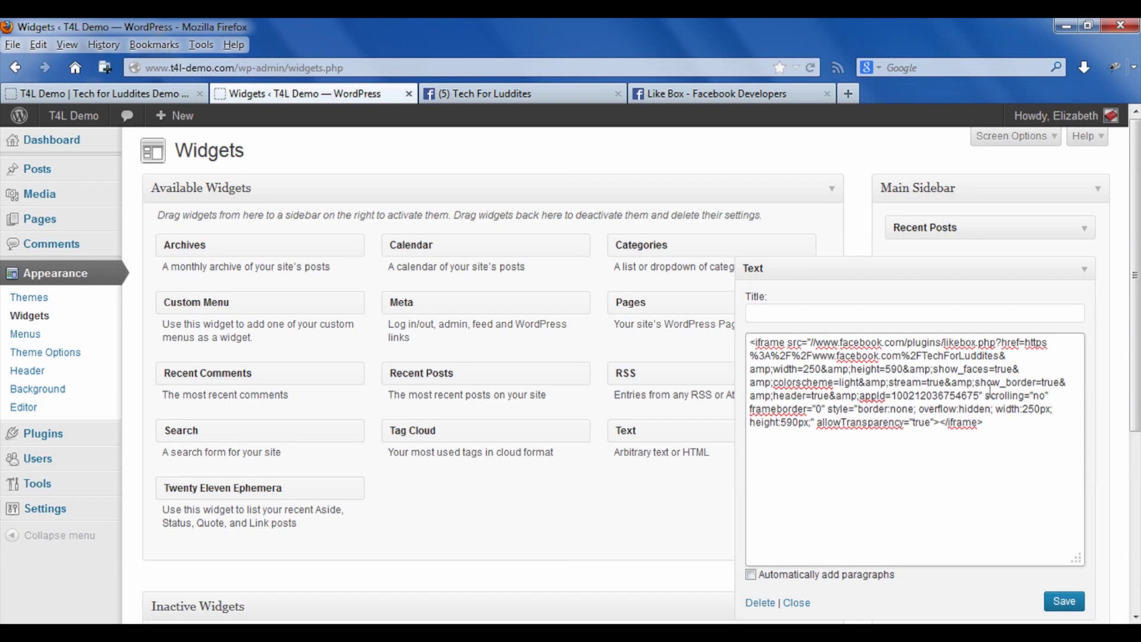
drag(1136, 338, 1136, 394)
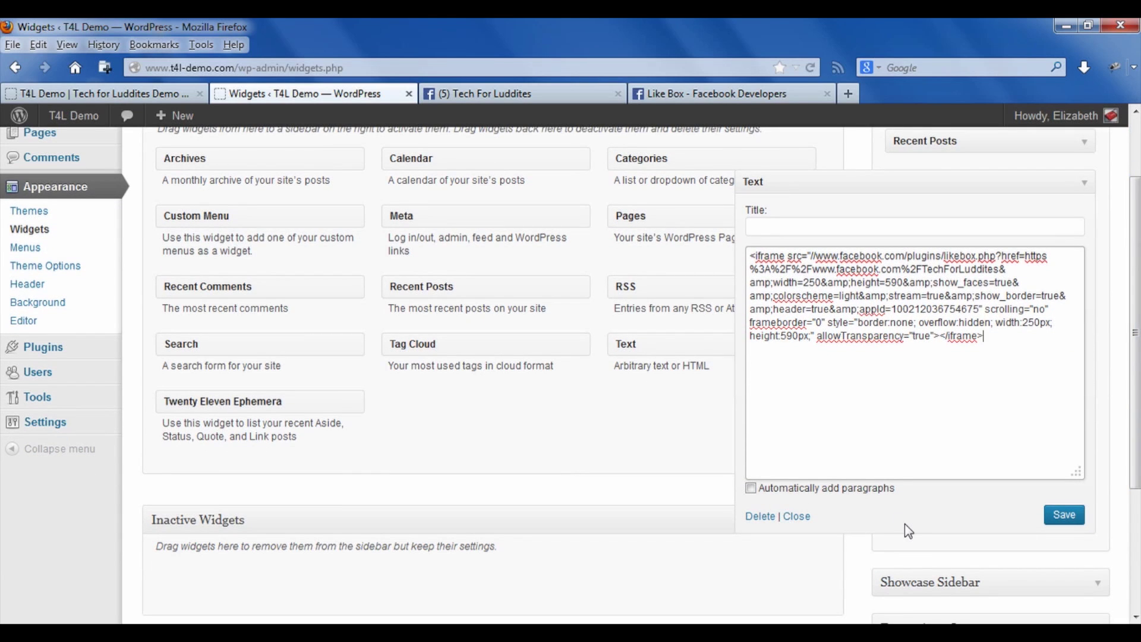
click(1069, 524)
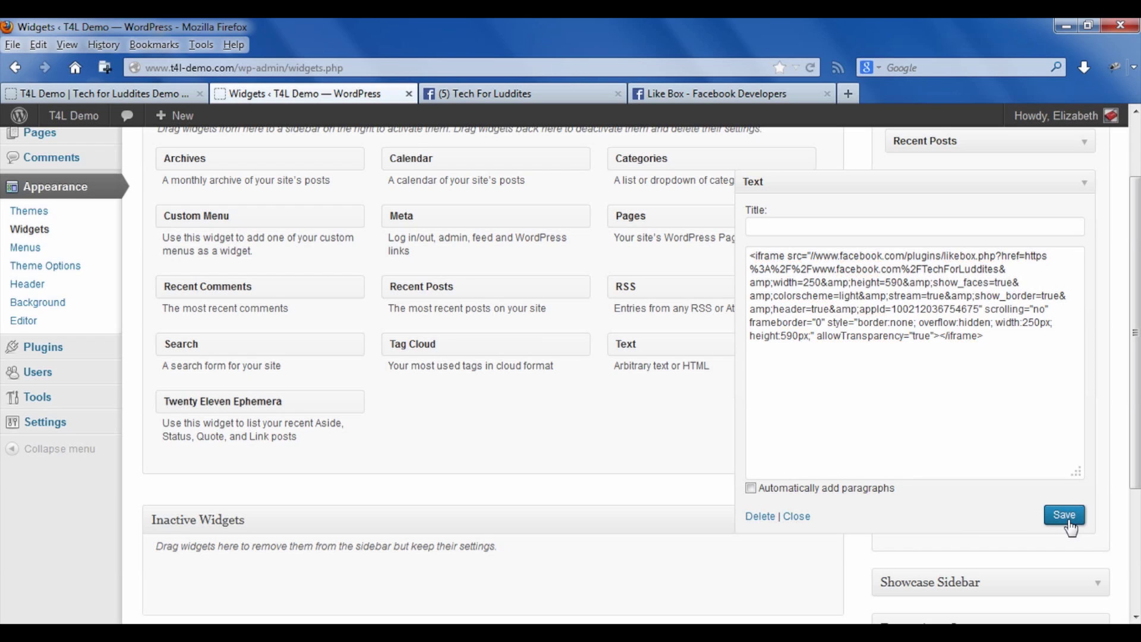
Step: Reload the T4L Demo homepage to see the Find us on Facebook box, then return to Widgets
click(128, 92)
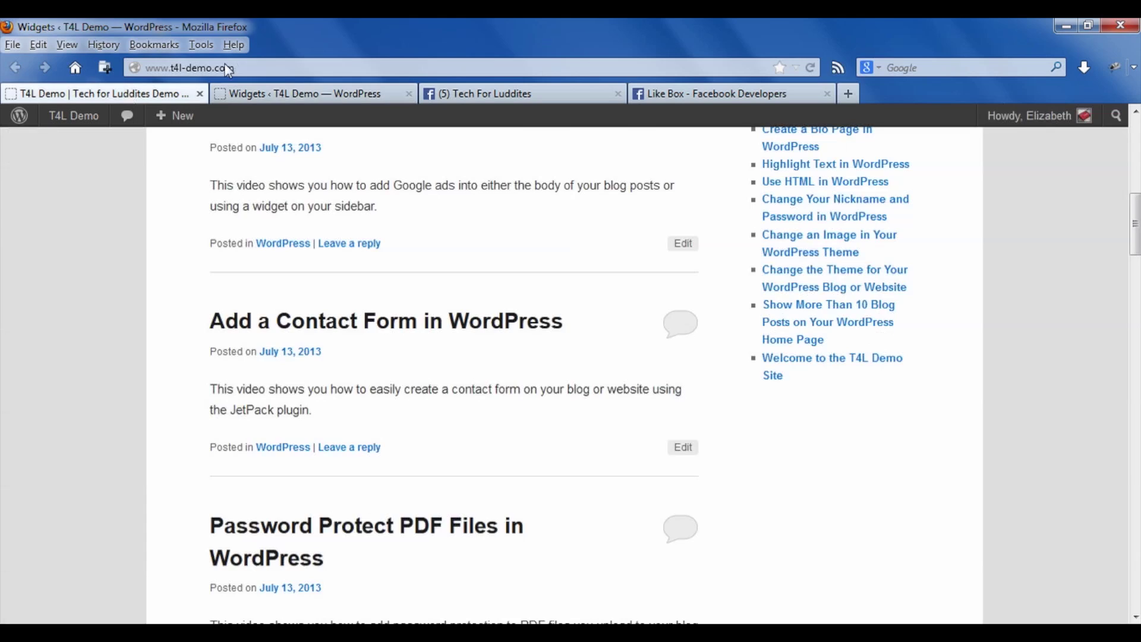
click(812, 67)
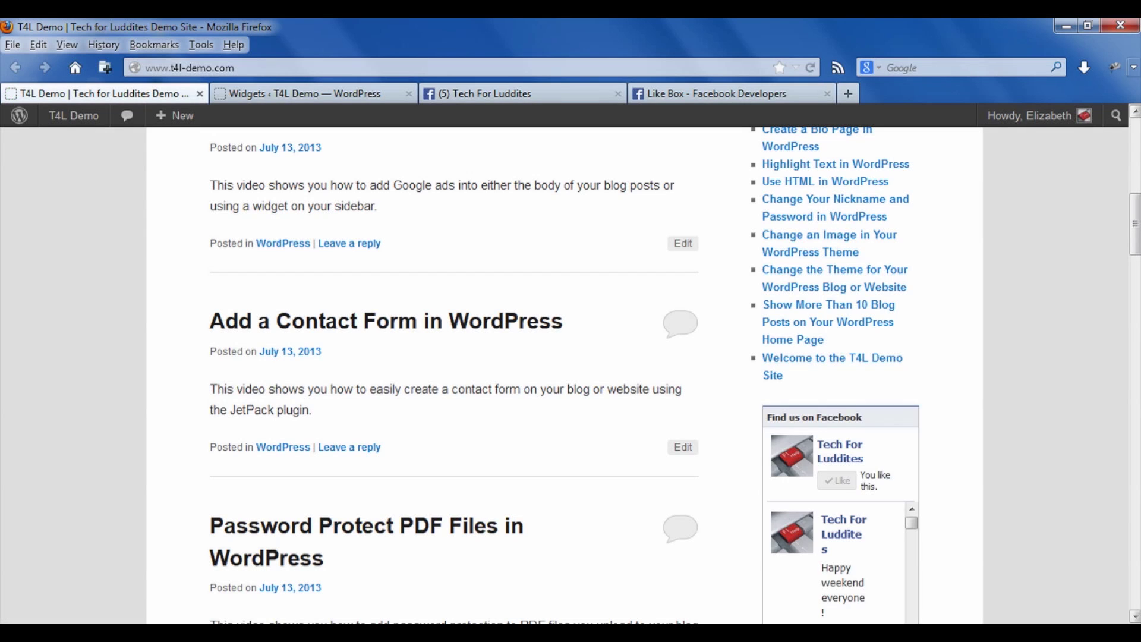
mouse_move(1135, 221)
mouse_down()
mouse_move(1135, 266)
mouse_move(1134, 244)
mouse_up()
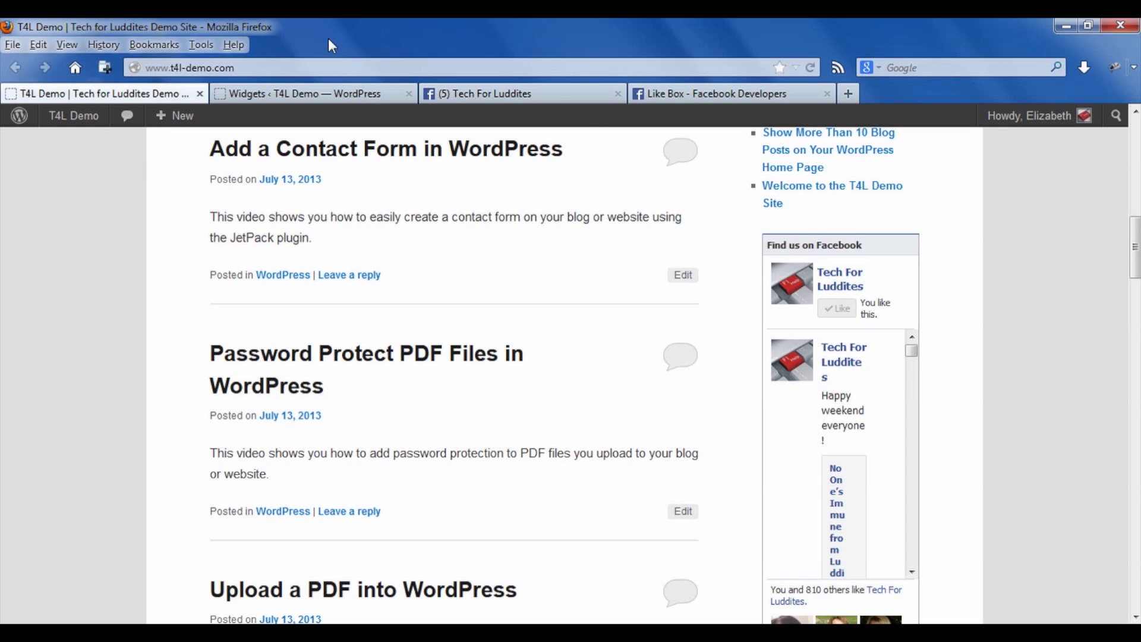
click(310, 98)
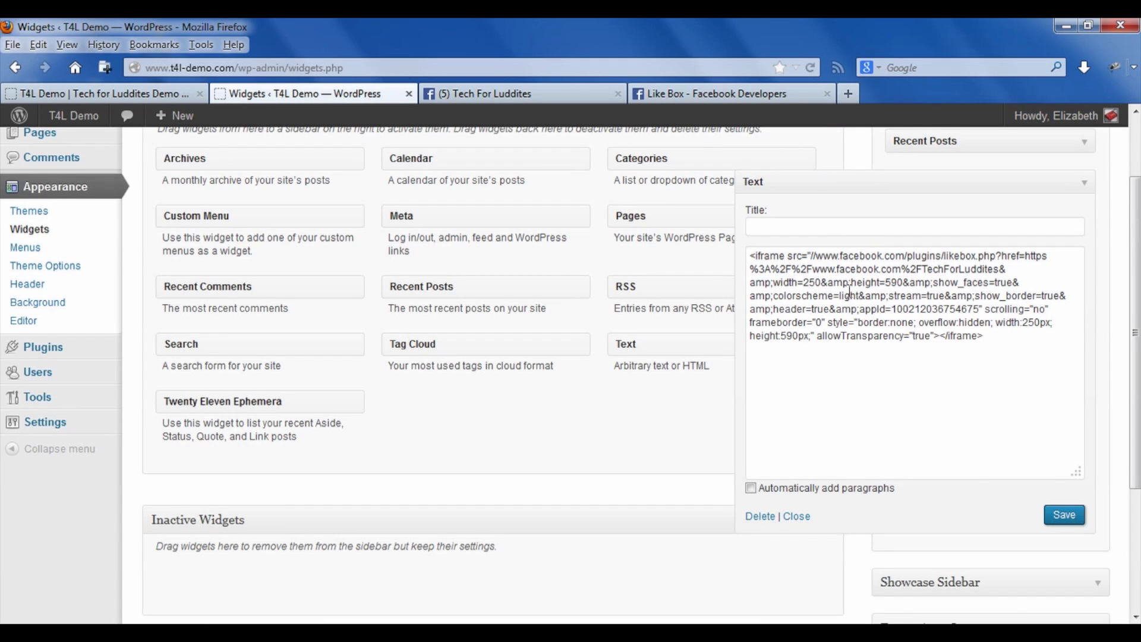
Step: Wrap the widget's iframe code in <div style="width: 250px;"> and a closing </div> on separate lines
drag(773, 283, 828, 296)
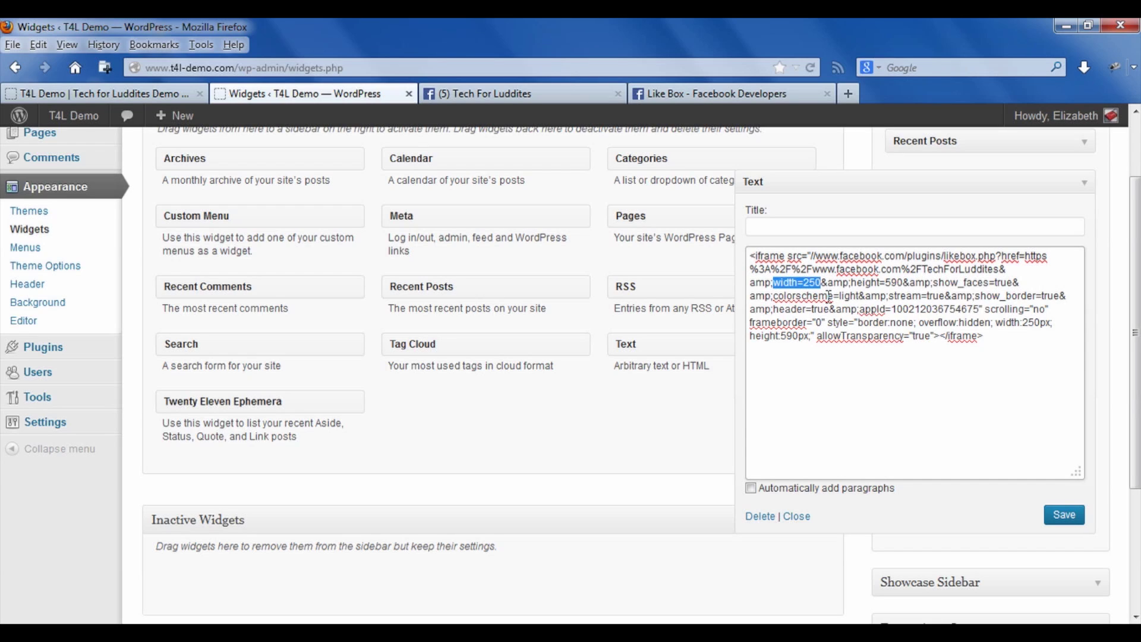
click(760, 258)
key(Return)
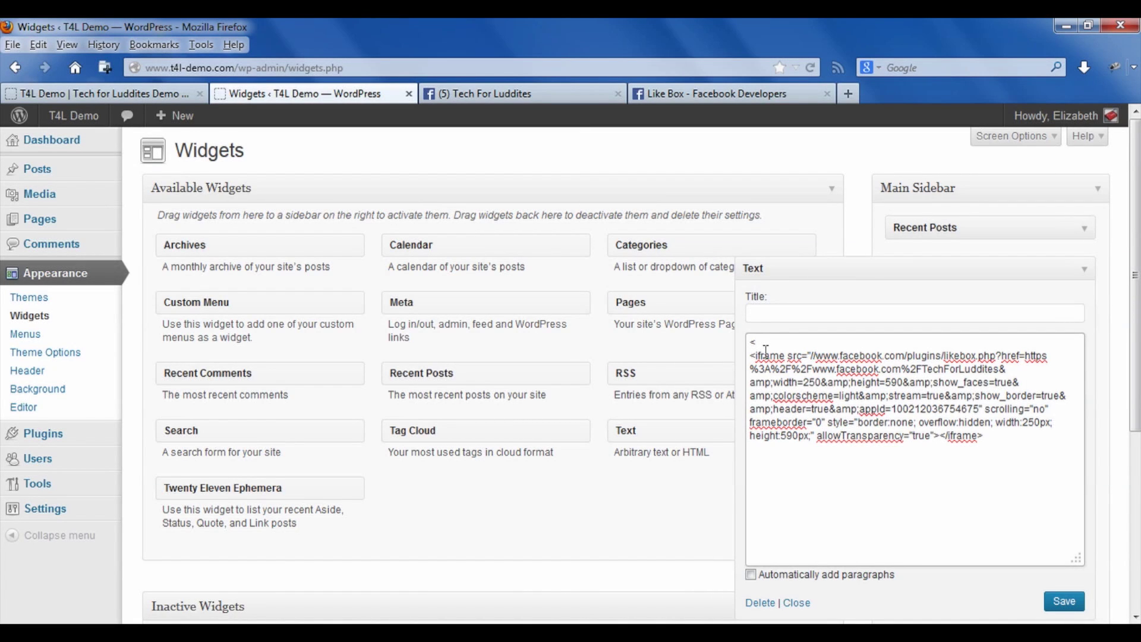
text(div style="width: 250px;">)
key(Return)
text(</div>)
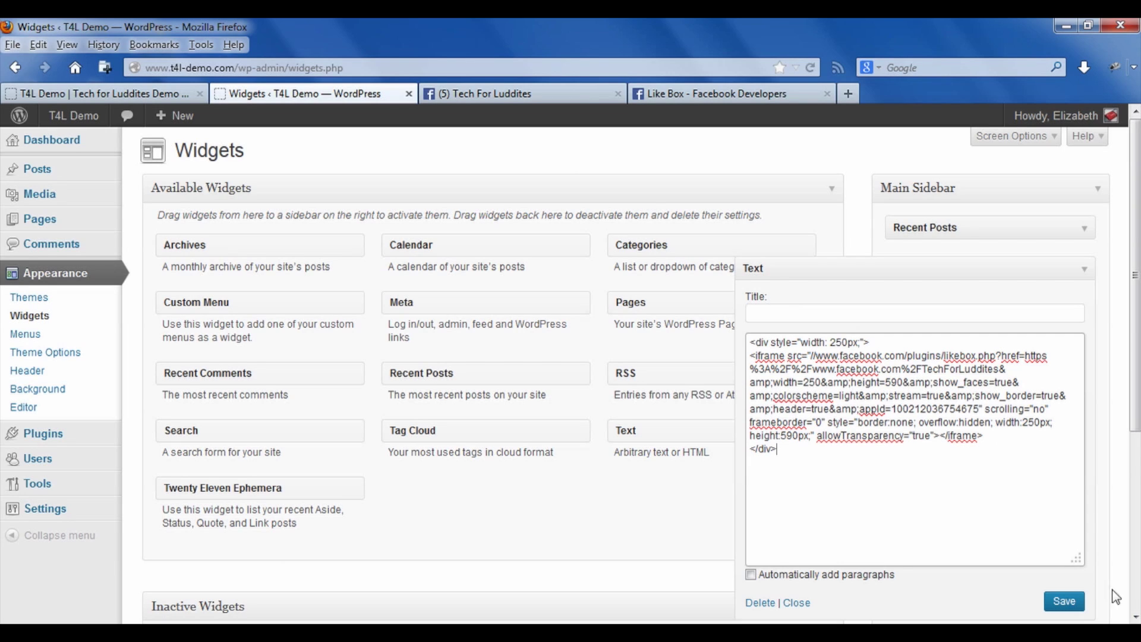
Step: Save the Text widget and reload the live homepage to check the Like Box fits the sidebar
click(1064, 602)
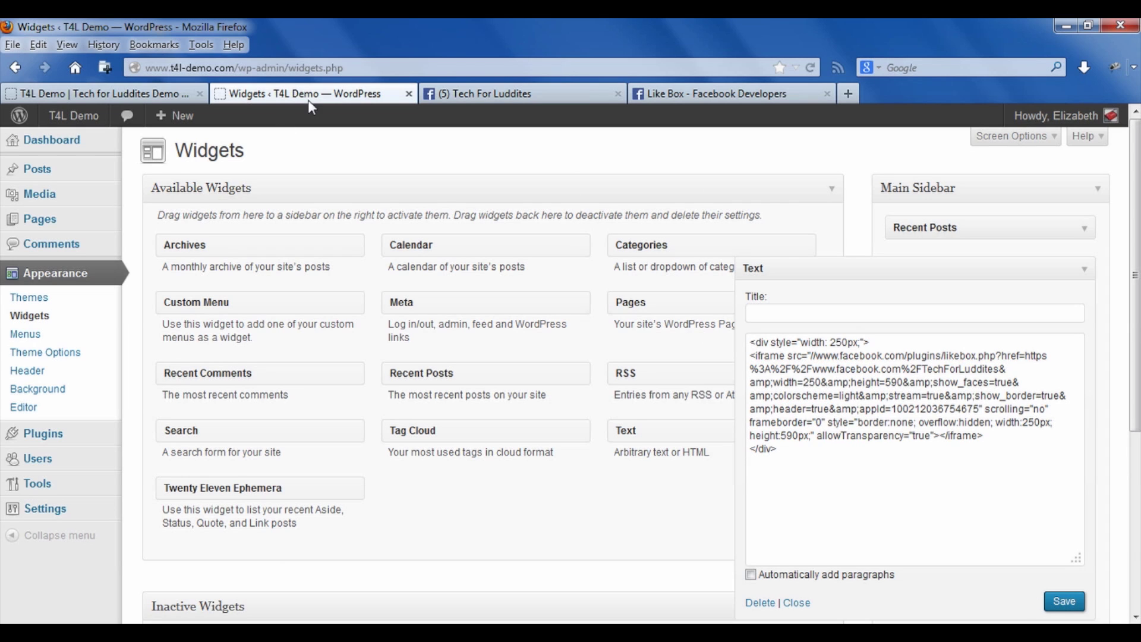
click(113, 95)
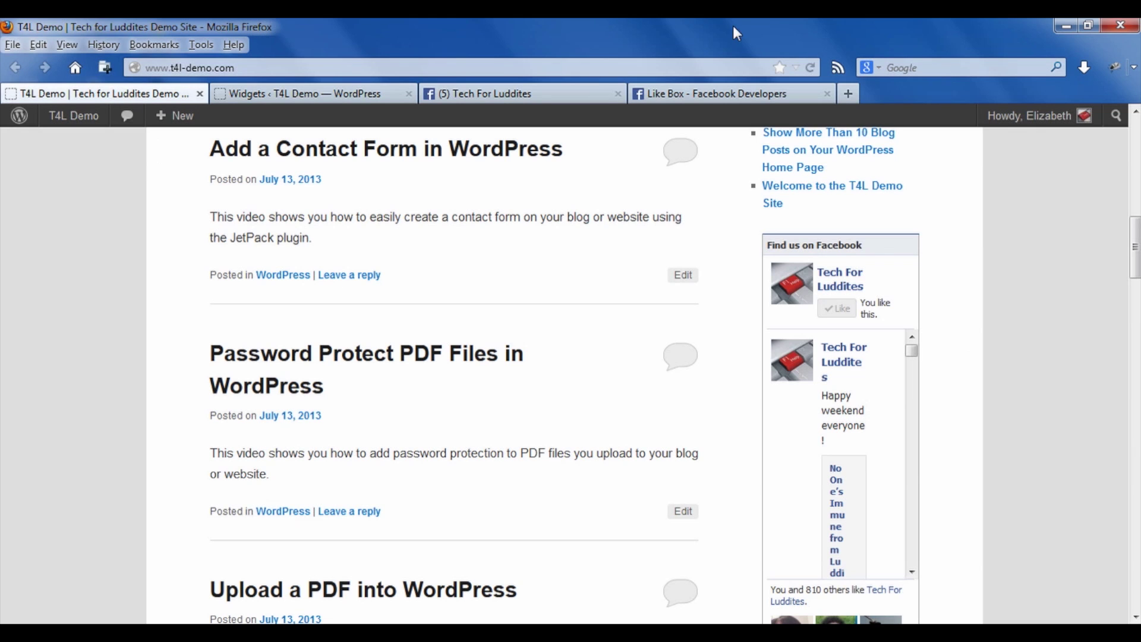
click(811, 70)
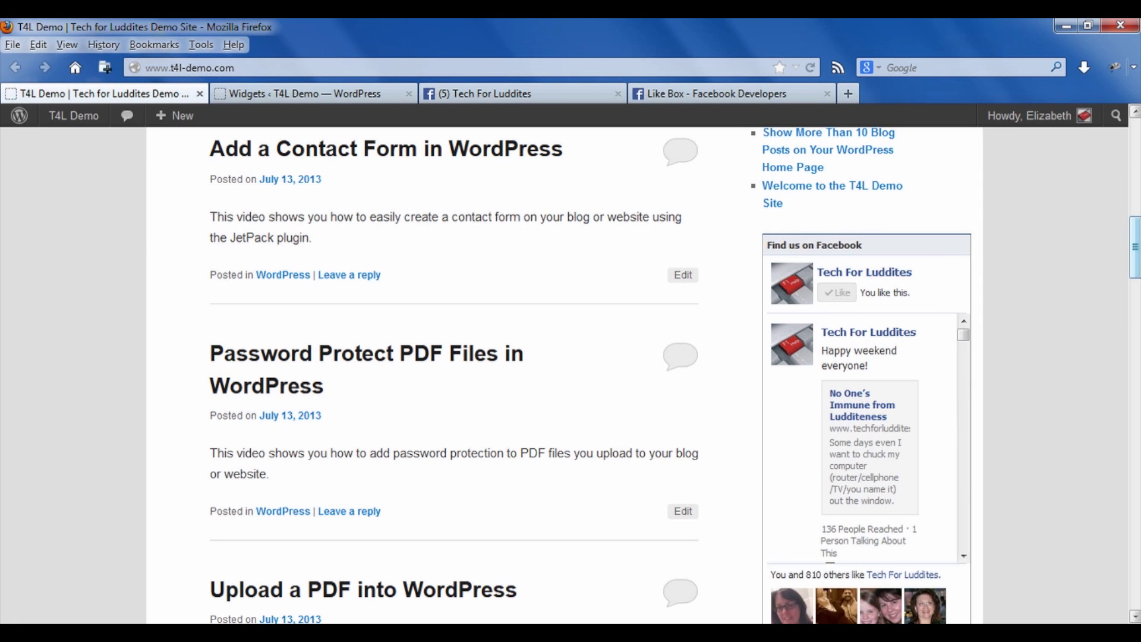
scroll(1134, 248, down, 1)
scroll(1135, 248, down, 4)
scroll(1135, 248, up, 6)
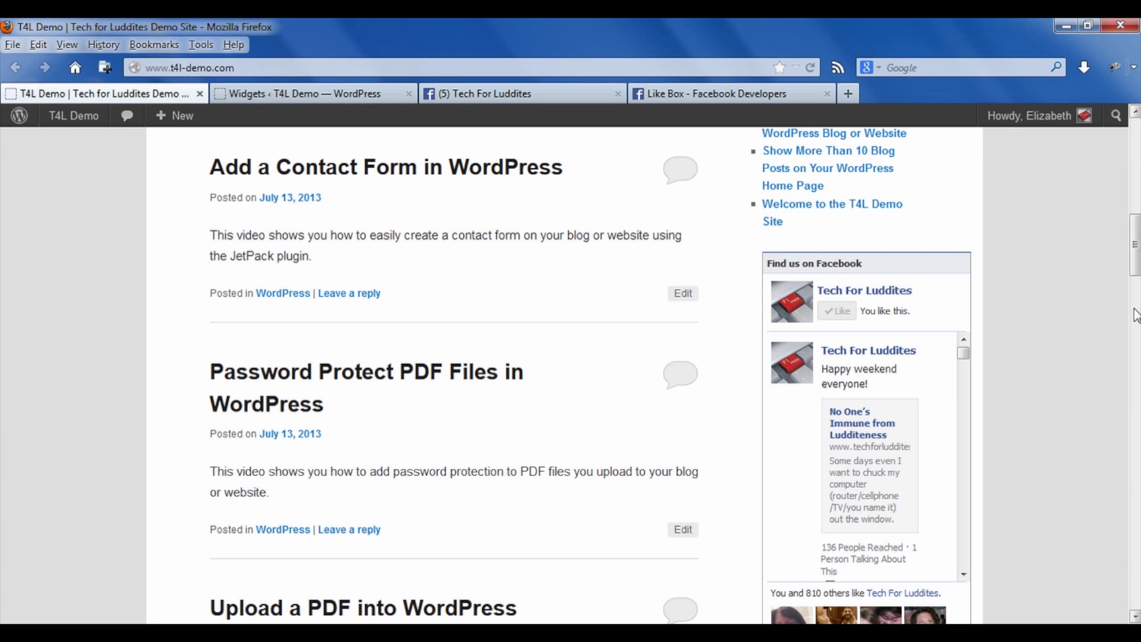
mouse_move(1135, 245)
mouse_down()
mouse_move(1135, 272)
mouse_move(1135, 150)
mouse_move(1136, 224)
mouse_up()
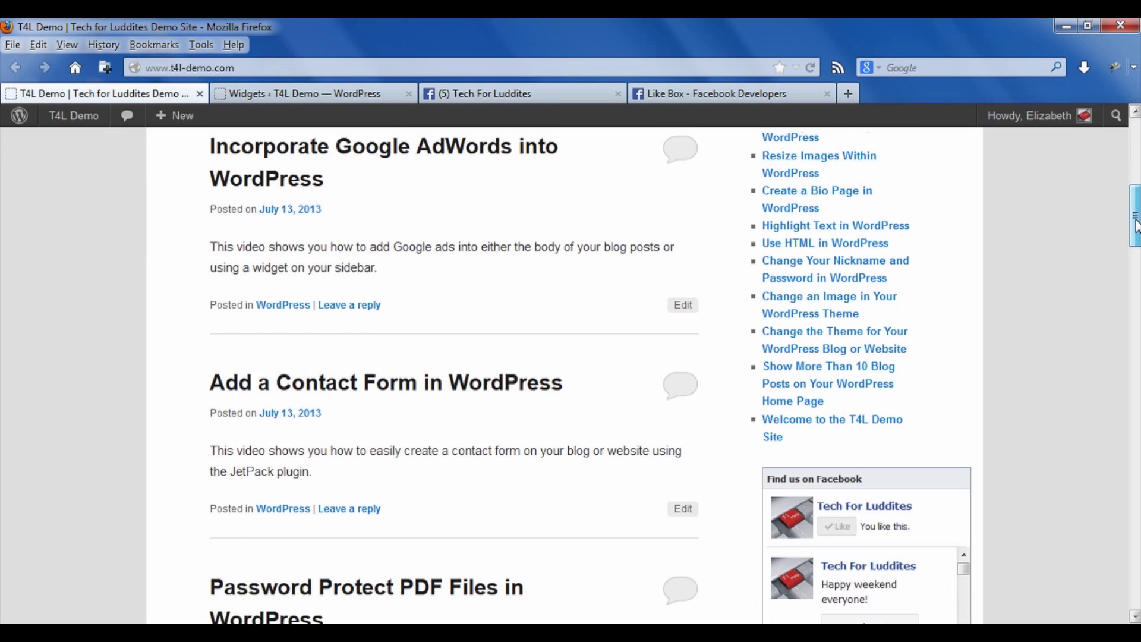